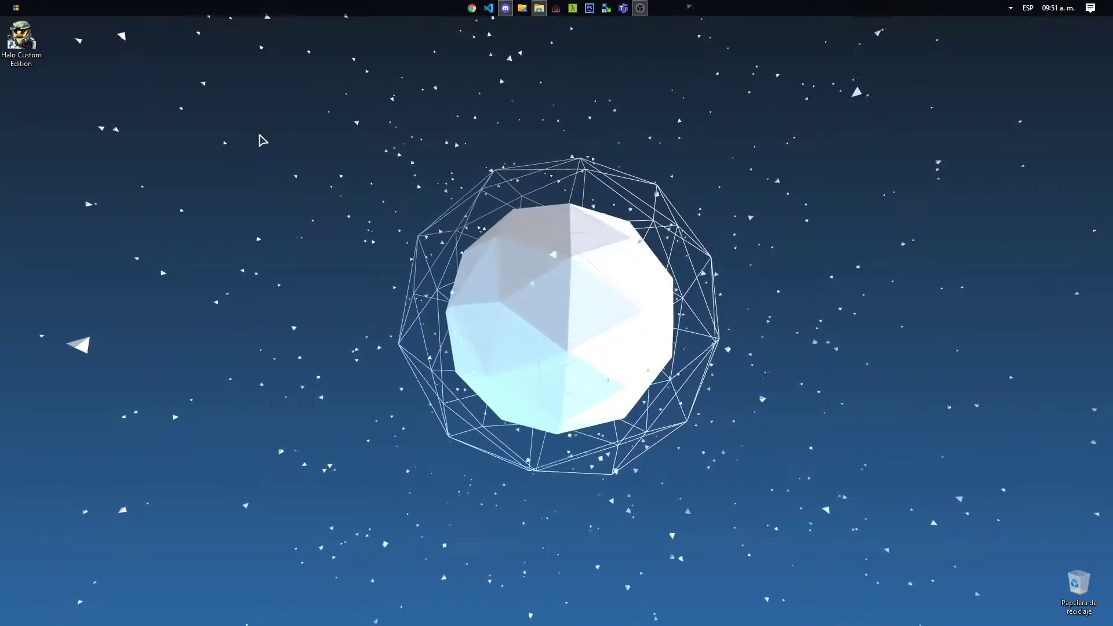
Switch to Discord and read the game setup and patch instructions in the halo-custom-edition channel of the ShadowMods server.
{"action": "left_click", "coordinate": [506, 8]}
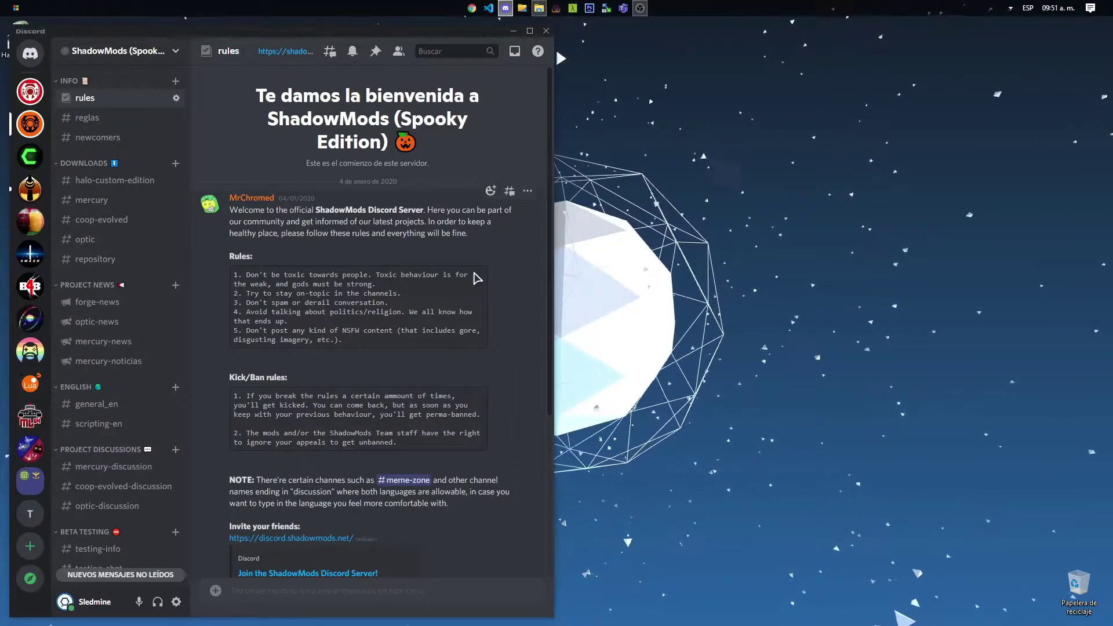
{"action": "left_click", "coordinate": [84, 182]}
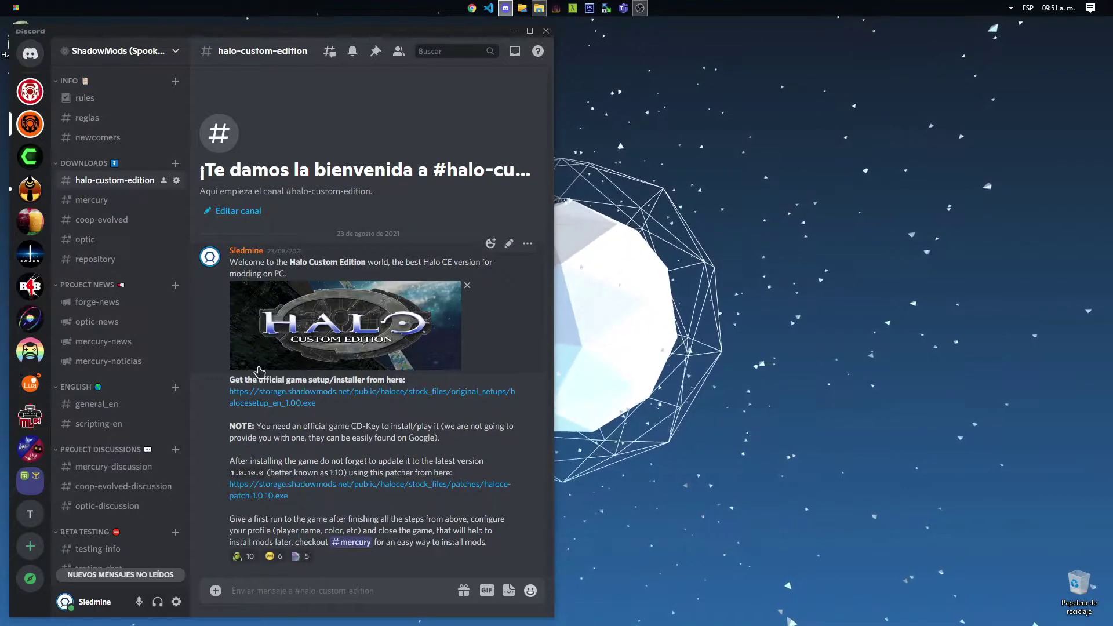
{"action": "left_click_drag", "start_coordinate": [490, 536], "coordinate": [423, 234]}
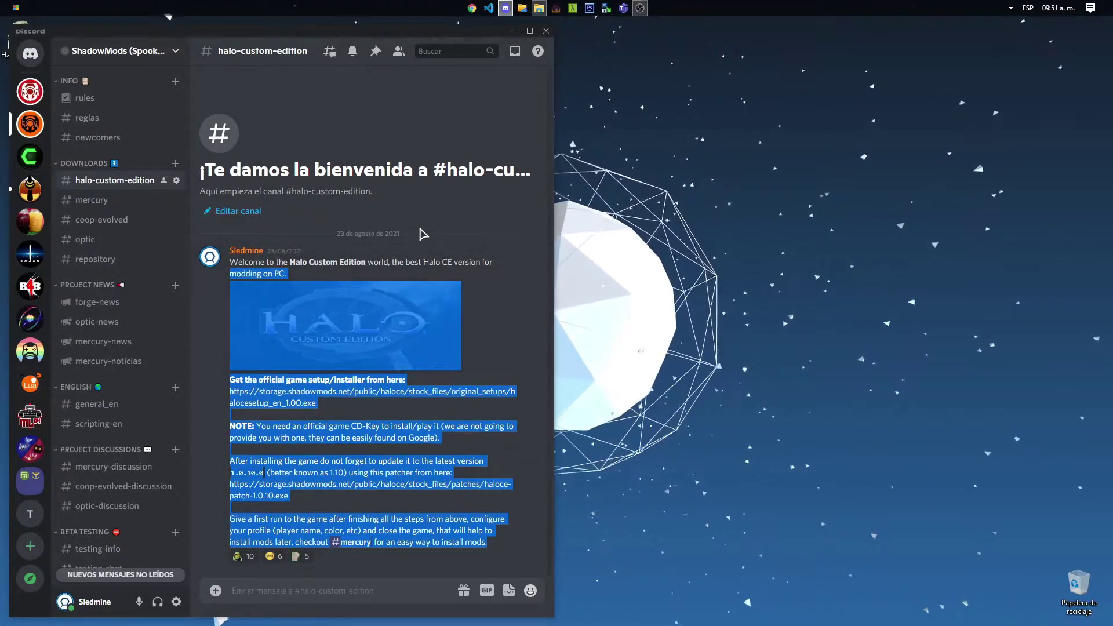
{"action": "left_click", "coordinate": [503, 307]}
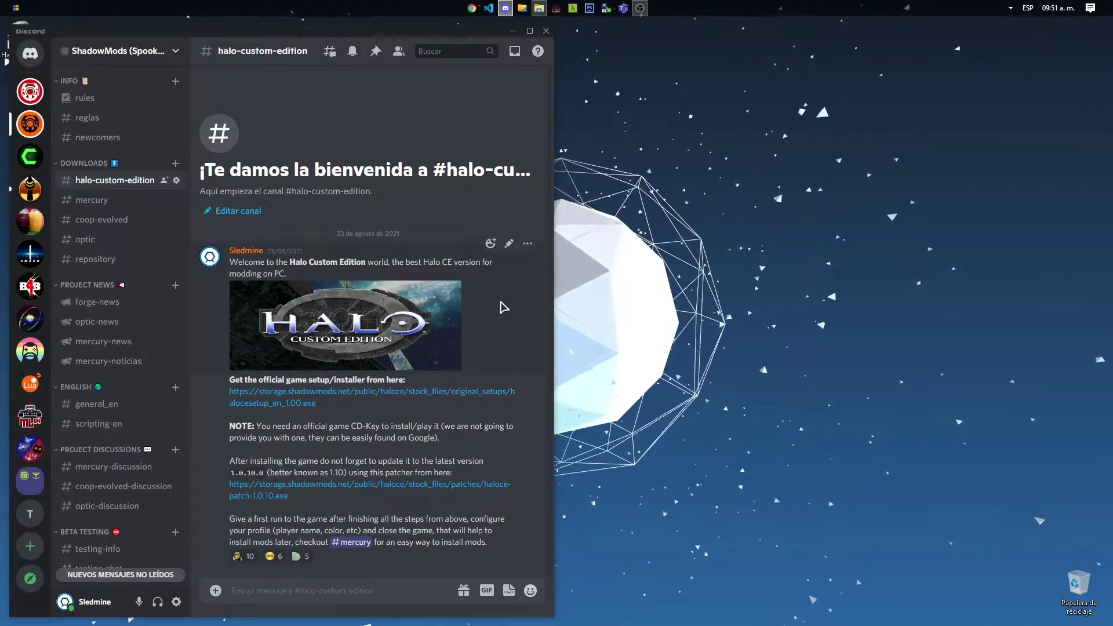
Go to the mercury channel, open the mercury.shadowmods.net link in the browser, and minimize Discord.
{"action": "key", "text": "alt+Down"}
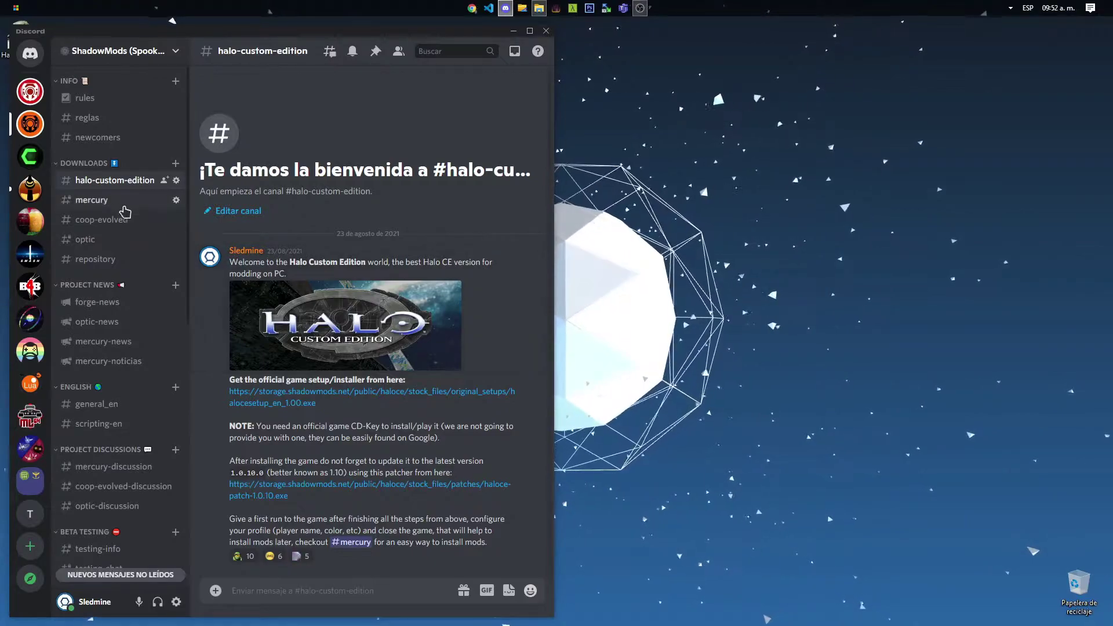
{"action": "left_click", "coordinate": [281, 385]}
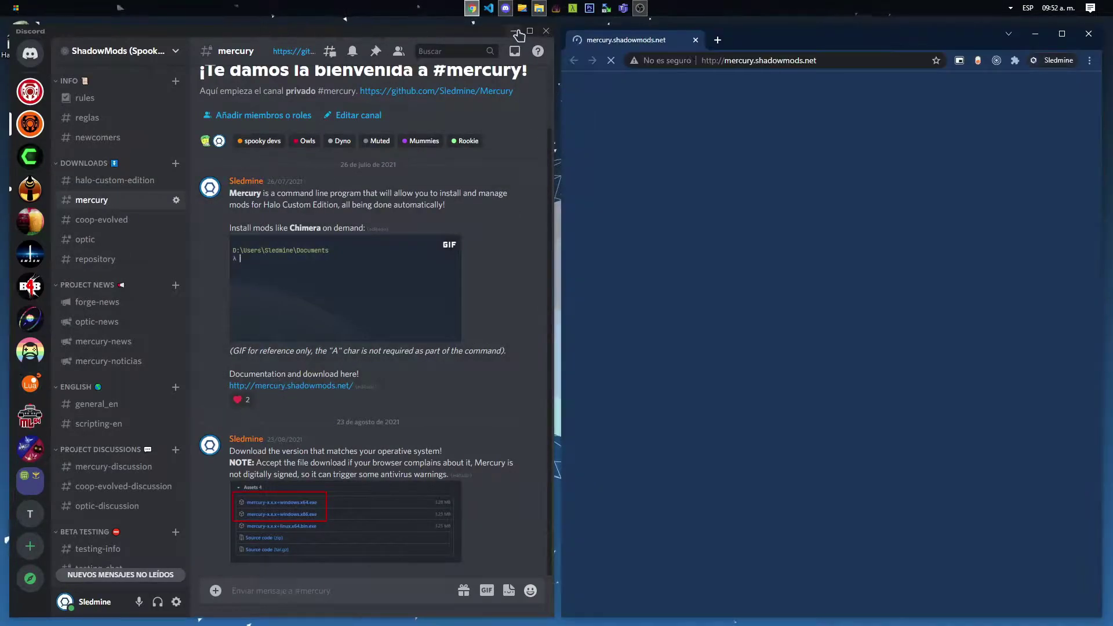
{"action": "left_click", "coordinate": [515, 31]}
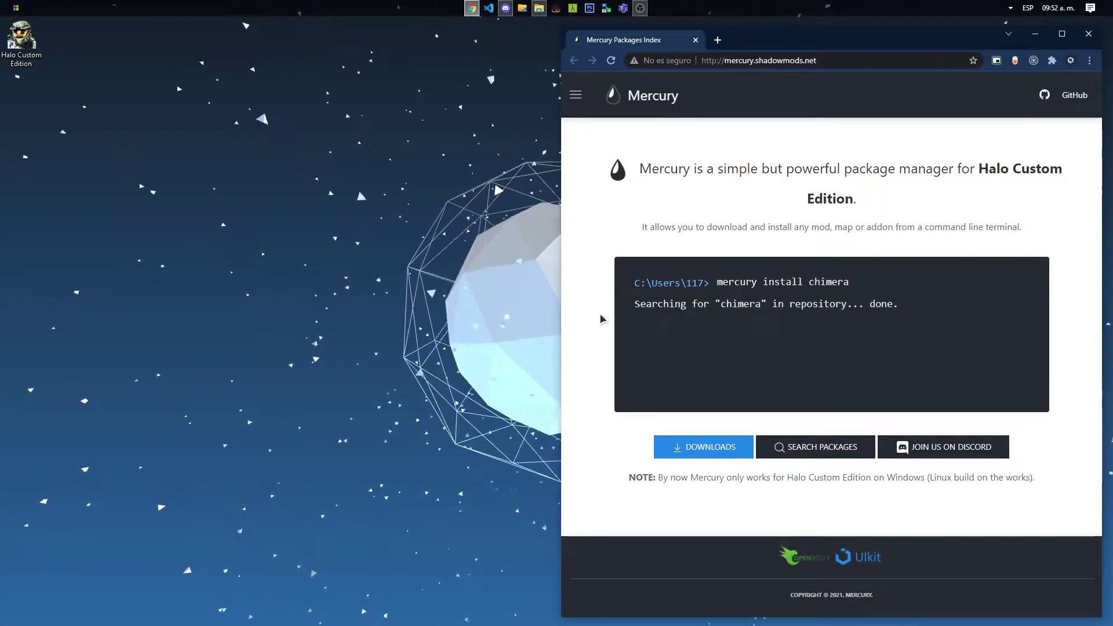
Download mercury-2.0.0+windows.x64.exe from the Mercury releases page and run it anyway despite the SmartScreen block.
{"action": "left_click", "coordinate": [708, 447]}
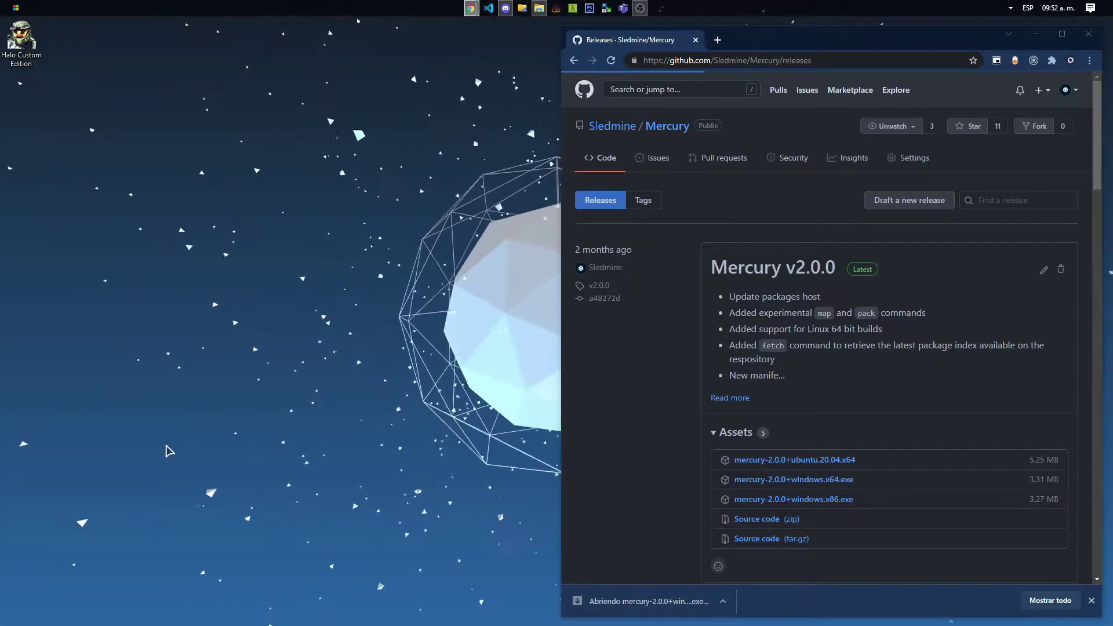
{"action": "left_click", "coordinate": [1035, 33]}
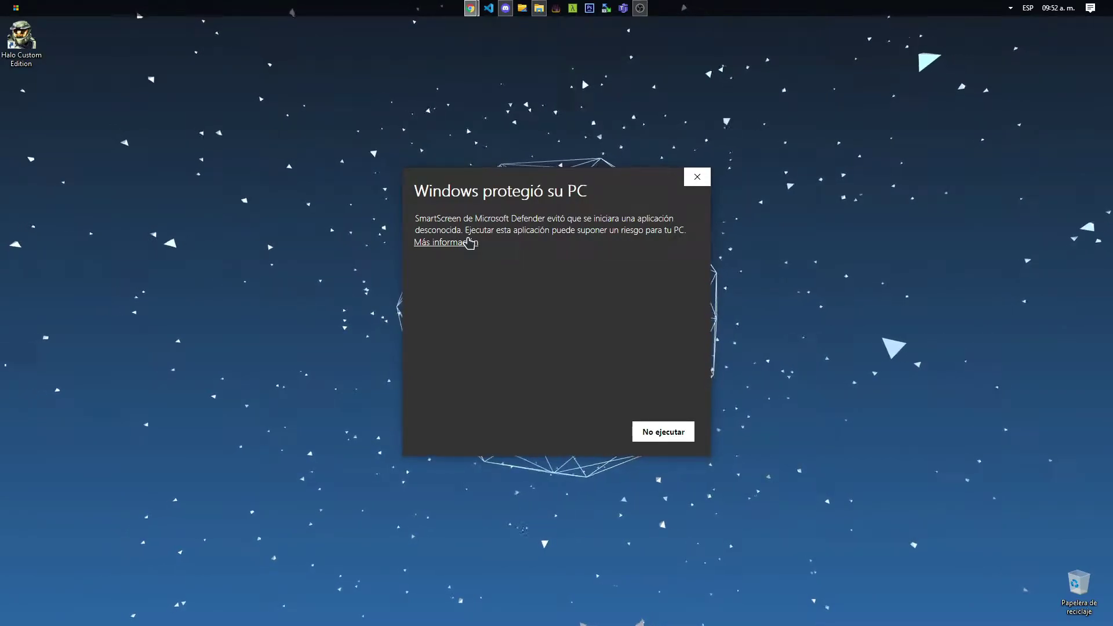
{"action": "left_click", "coordinate": [470, 242]}
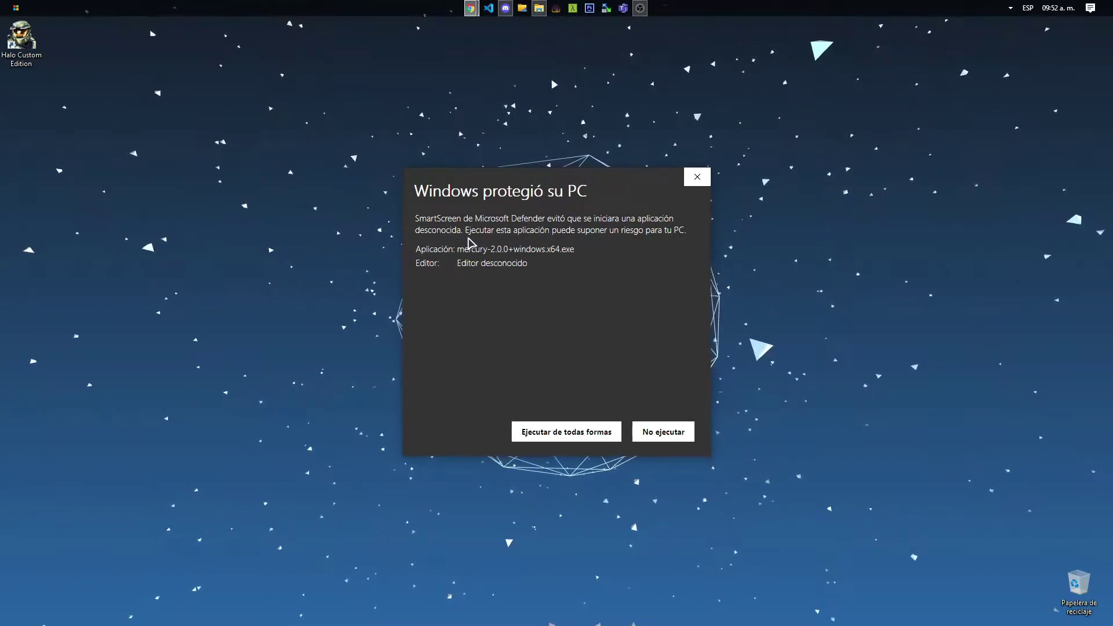
{"action": "left_click", "coordinate": [548, 432]}
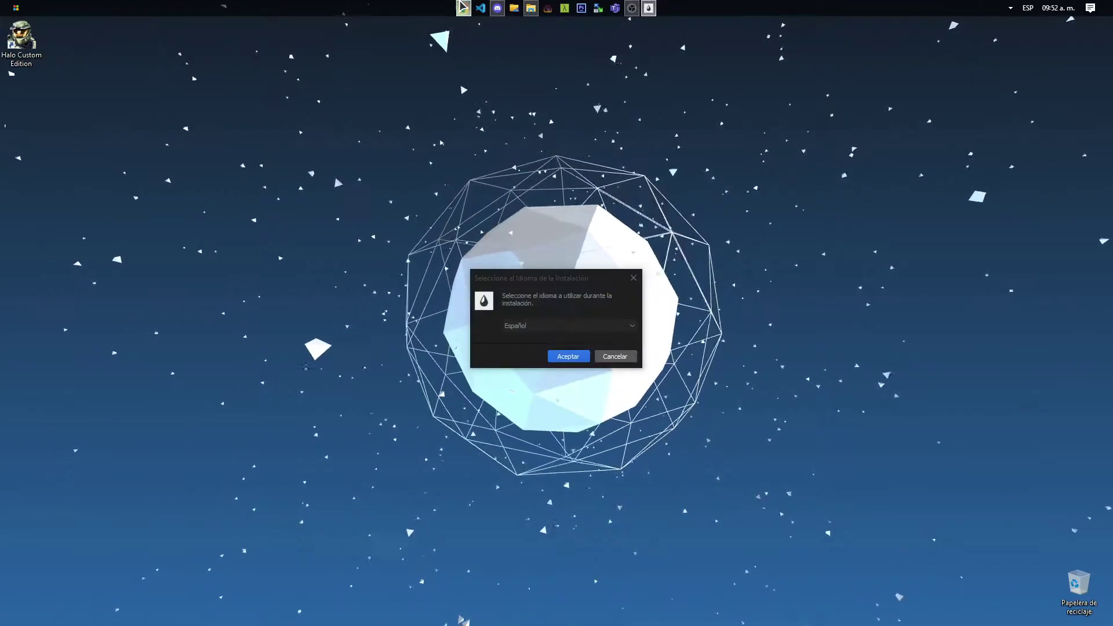
Look over the Mercury GitHub repository's files and README in the browser, return to the releases page, and minimize the browser.
{"action": "left_click", "coordinate": [463, 7]}
{"action": "left_click", "coordinate": [667, 126]}
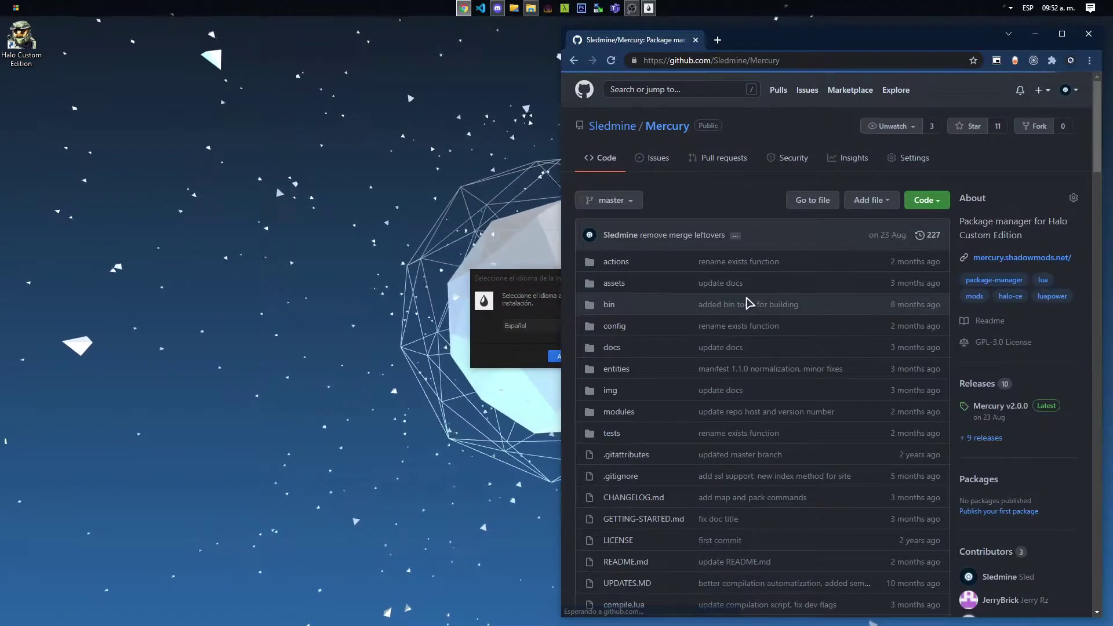
{"action": "scroll", "coordinate": [746, 303], "scroll_direction": "down", "scroll_amount": 5}
{"action": "scroll", "coordinate": [747, 302], "scroll_direction": "down", "scroll_amount": 9}
{"action": "scroll", "coordinate": [746, 302], "scroll_direction": "up", "scroll_amount": 13}
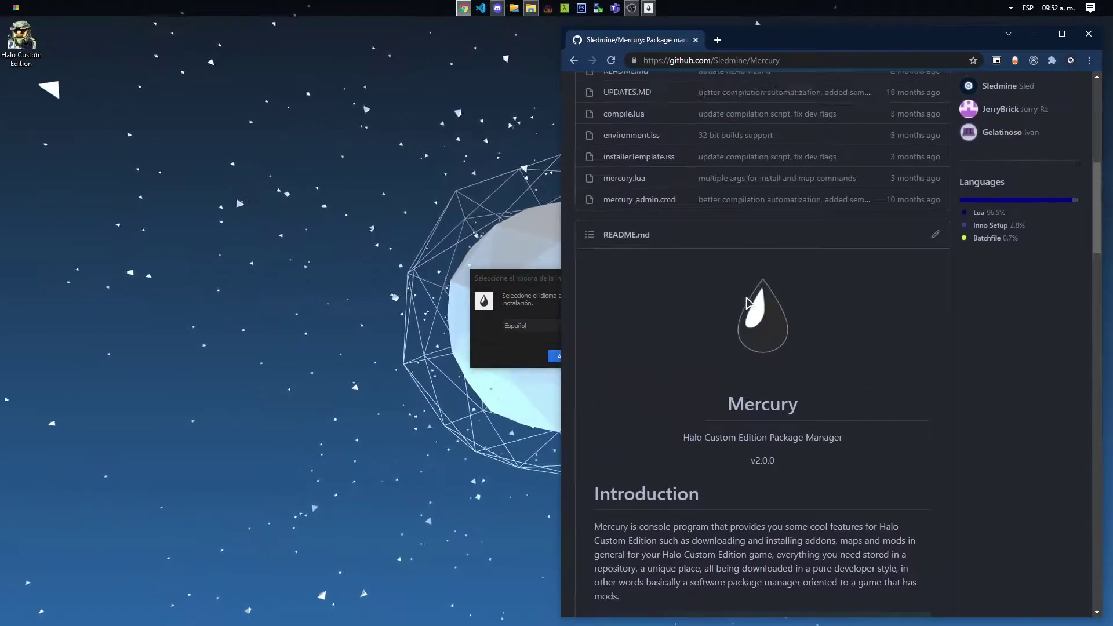
{"action": "scroll", "coordinate": [748, 307], "scroll_direction": "up", "scroll_amount": 1}
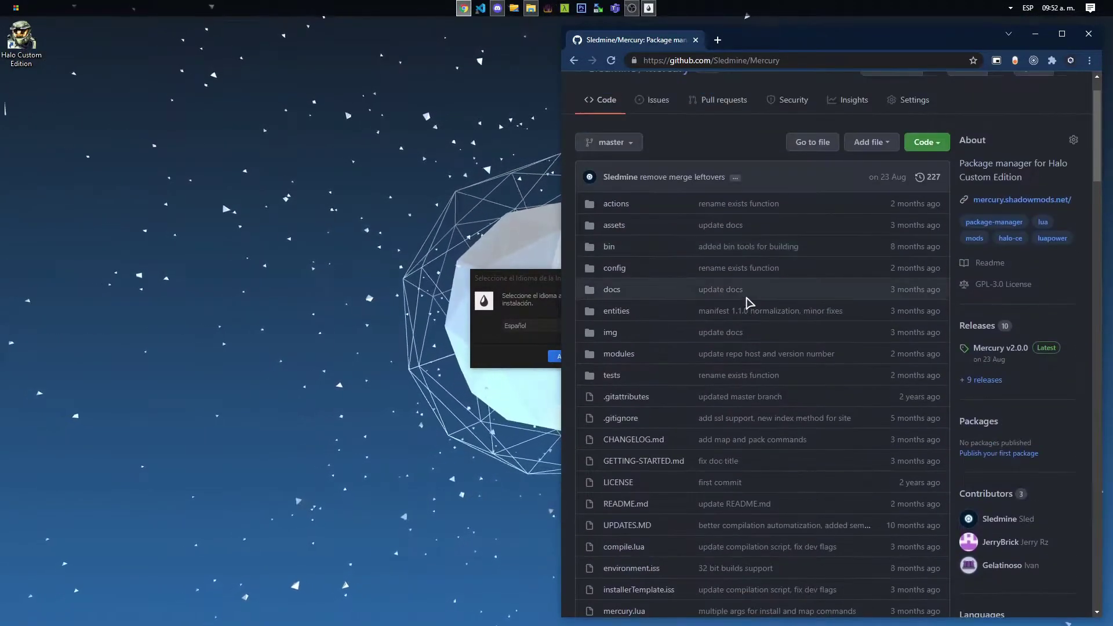
{"action": "scroll", "coordinate": [666, 174], "scroll_direction": "up", "scroll_amount": 1}
{"action": "left_click", "coordinate": [574, 61]}
{"action": "left_click", "coordinate": [1036, 36]}
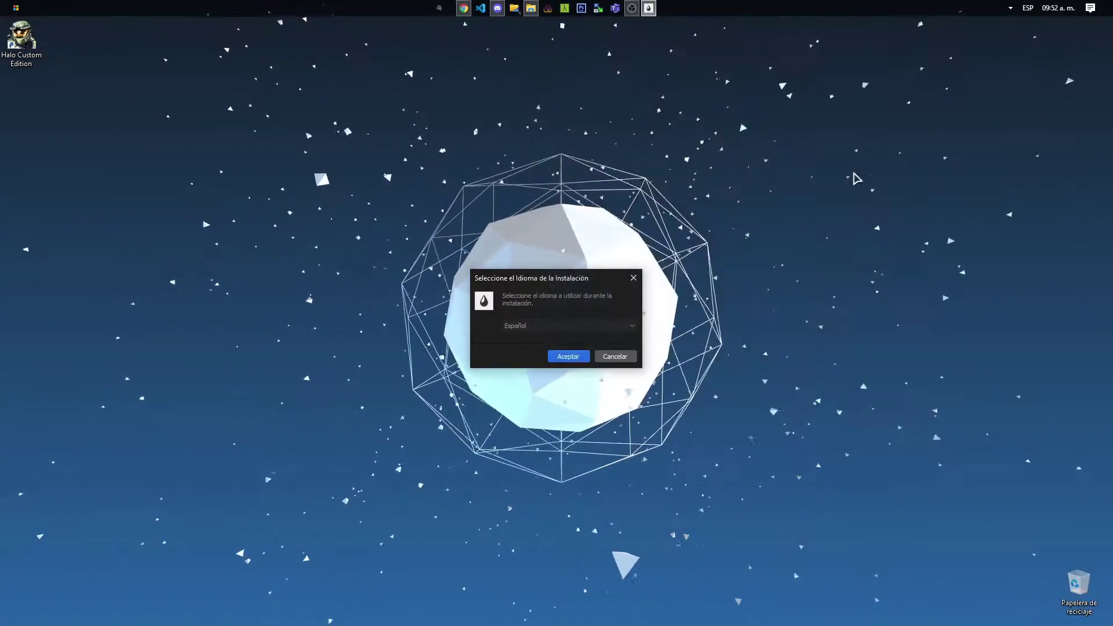
Set the installation language to English and accept the Mercury license agreement.
{"action": "left_click", "coordinate": [527, 327]}
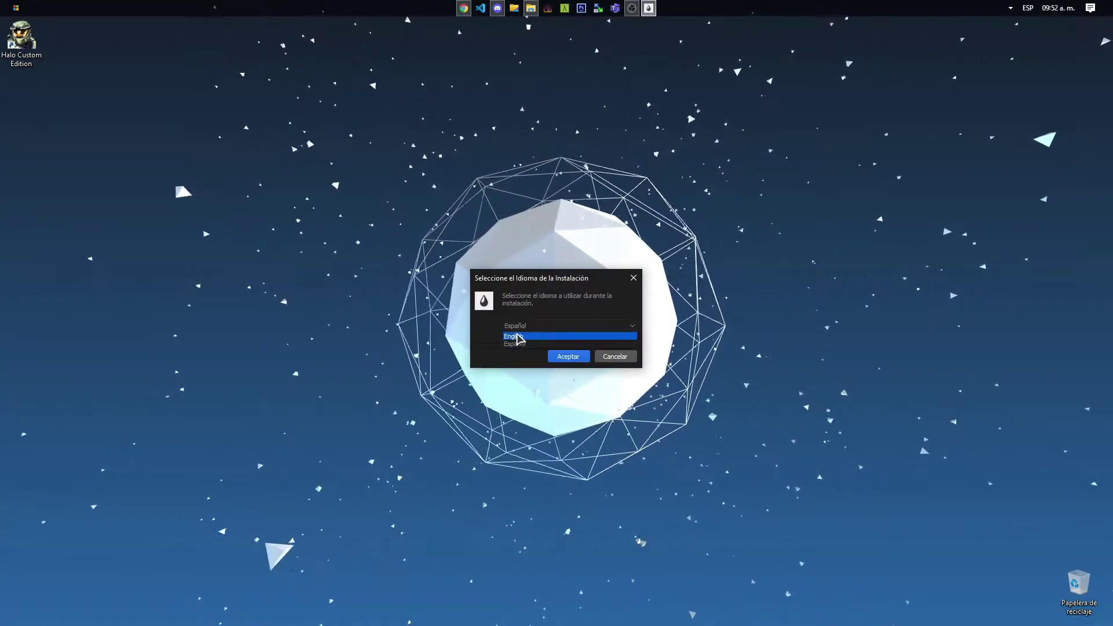
{"action": "left_click", "coordinate": [514, 336]}
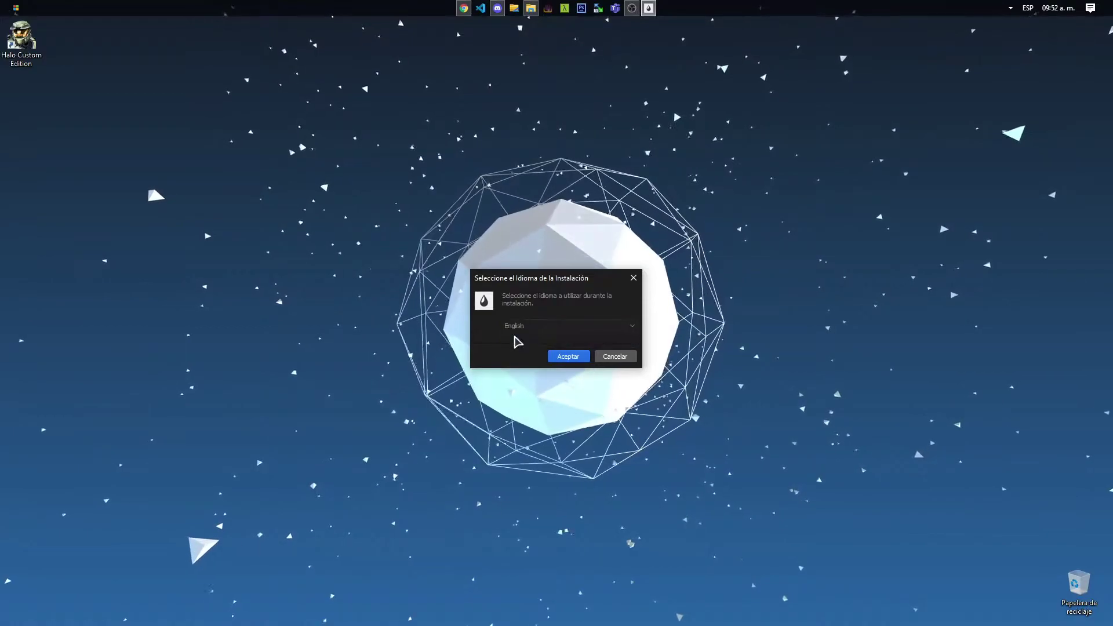
{"action": "left_click", "coordinate": [566, 357]}
{"action": "left_click", "coordinate": [458, 383]}
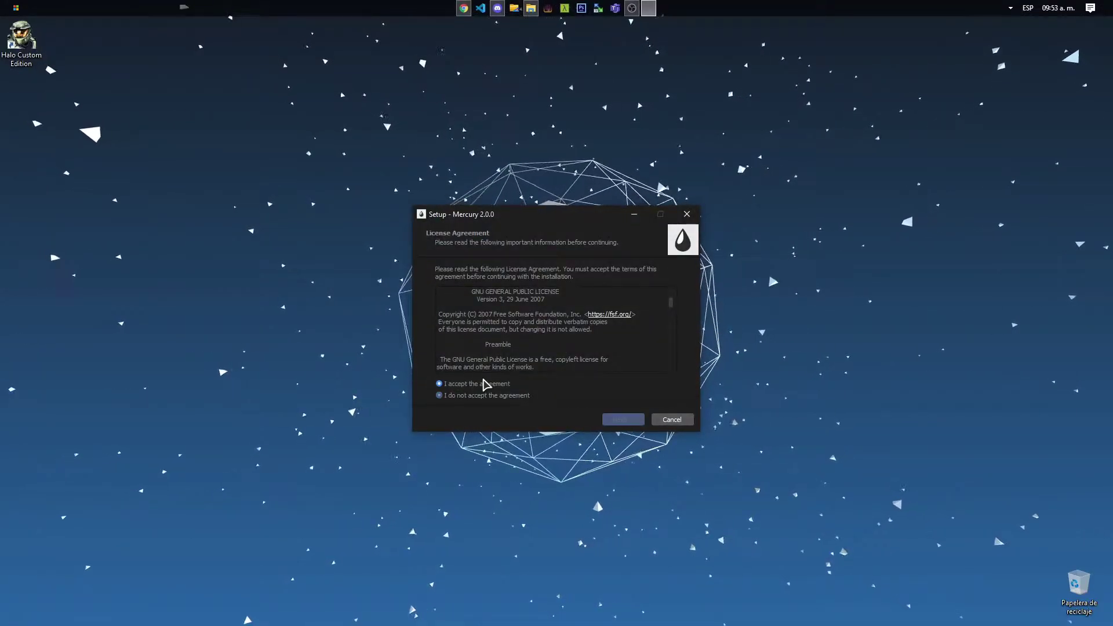
{"action": "left_click", "coordinate": [627, 419]}
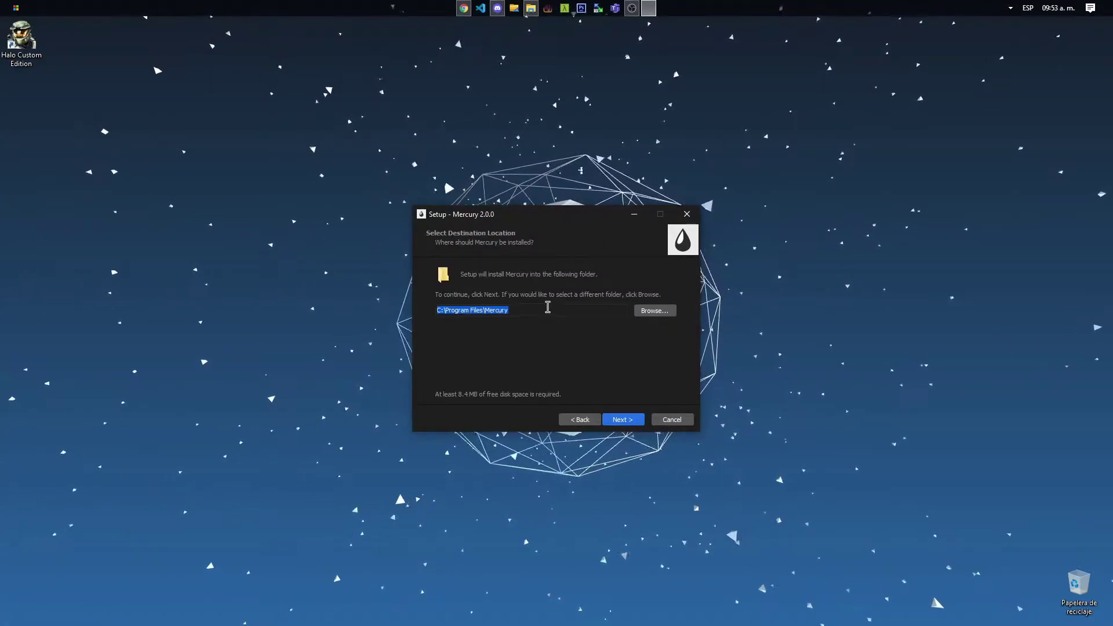
Install Mercury into C:\Program Files\Mercury with the option to add it to the PATH variable, and finish the setup.
{"action": "left_click", "coordinate": [577, 309]}
{"action": "left_click", "coordinate": [623, 420]}
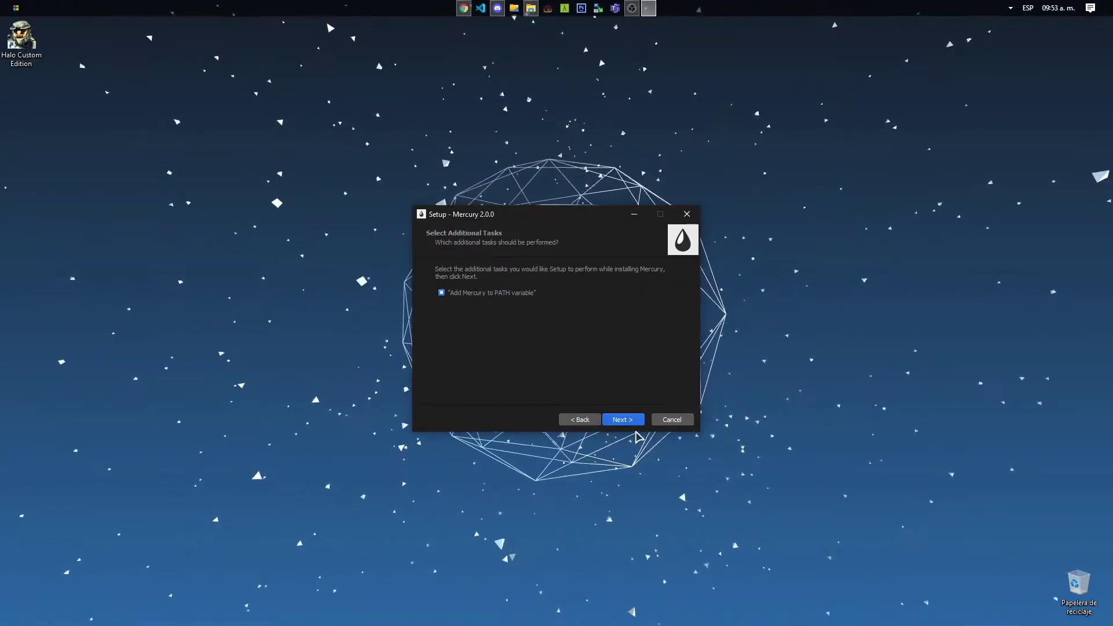
{"action": "left_click", "coordinate": [623, 419]}
{"action": "left_click", "coordinate": [623, 419]}
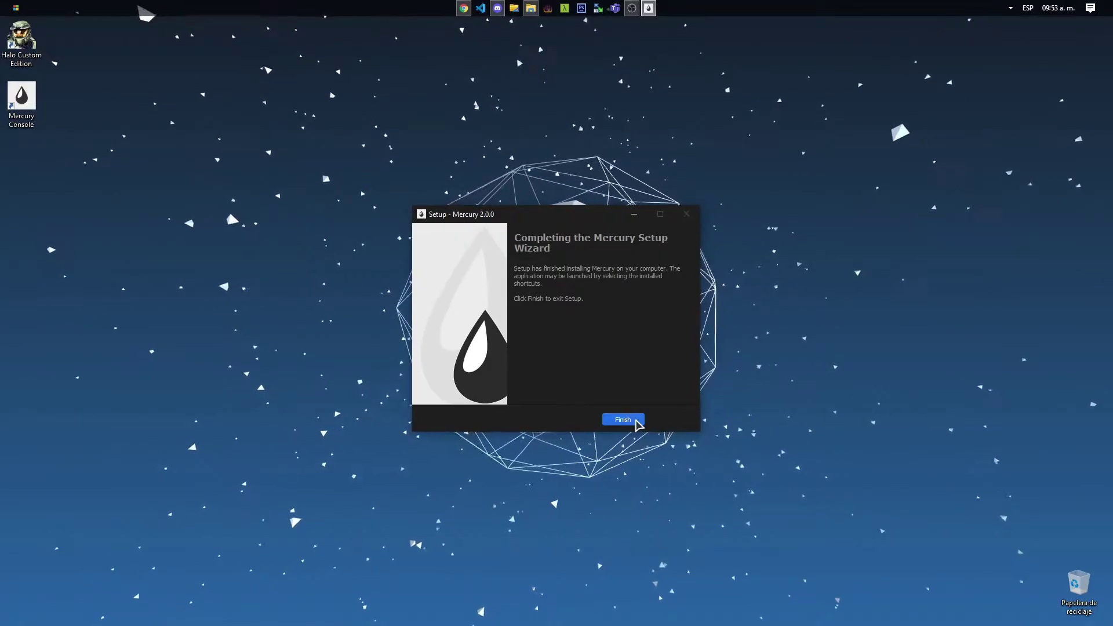
{"action": "left_click", "coordinate": [623, 419]}
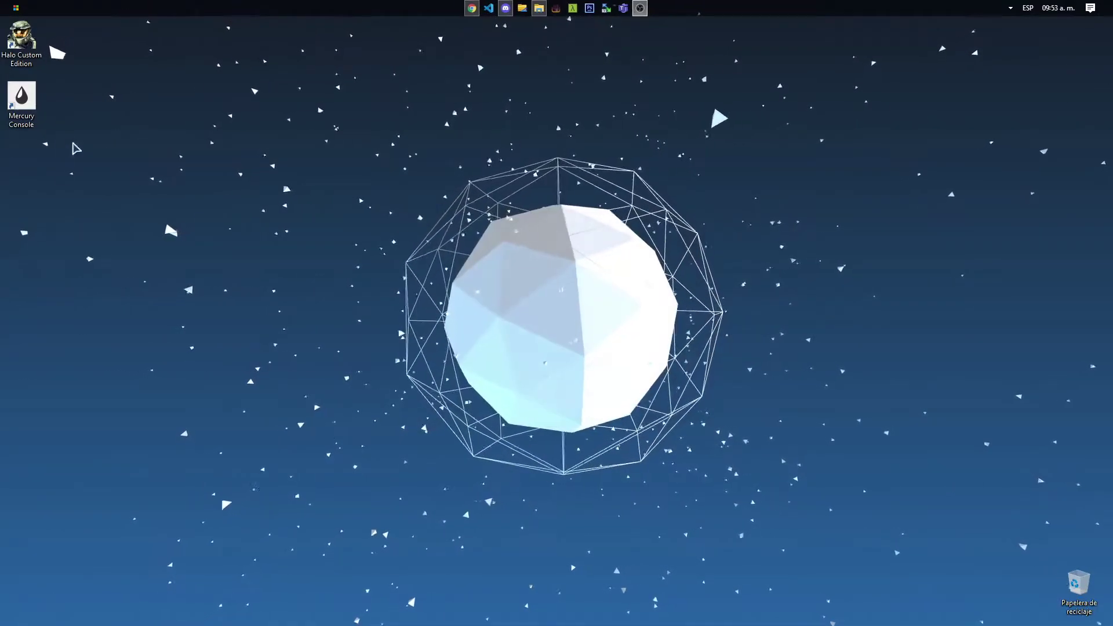
Launch Mercury Console from the desktop and enlarge its text.
{"action": "double_click", "coordinate": [21, 96]}
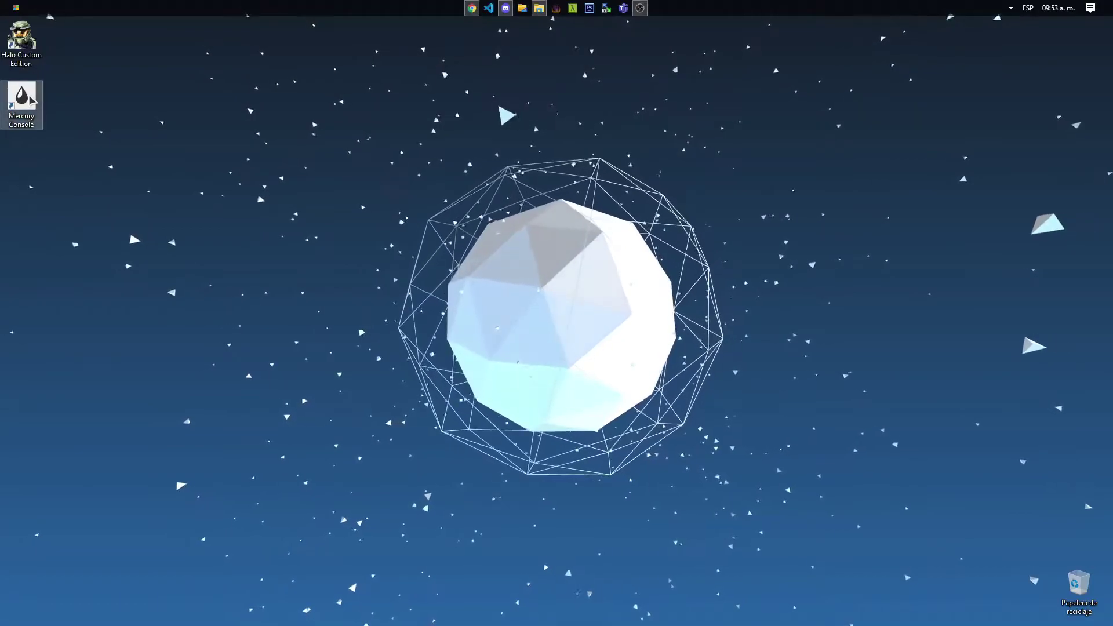
{"action": "left_click_drag", "start_coordinate": [347, 157], "coordinate": [513, 152]}
{"action": "scroll", "coordinate": [527, 248], "scroll_direction": "up", "scroll_amount": 3, "text": "ctrl"}
{"action": "scroll", "coordinate": [511, 226], "scroll_direction": "up", "scroll_amount": 1, "text": "ctrl"}
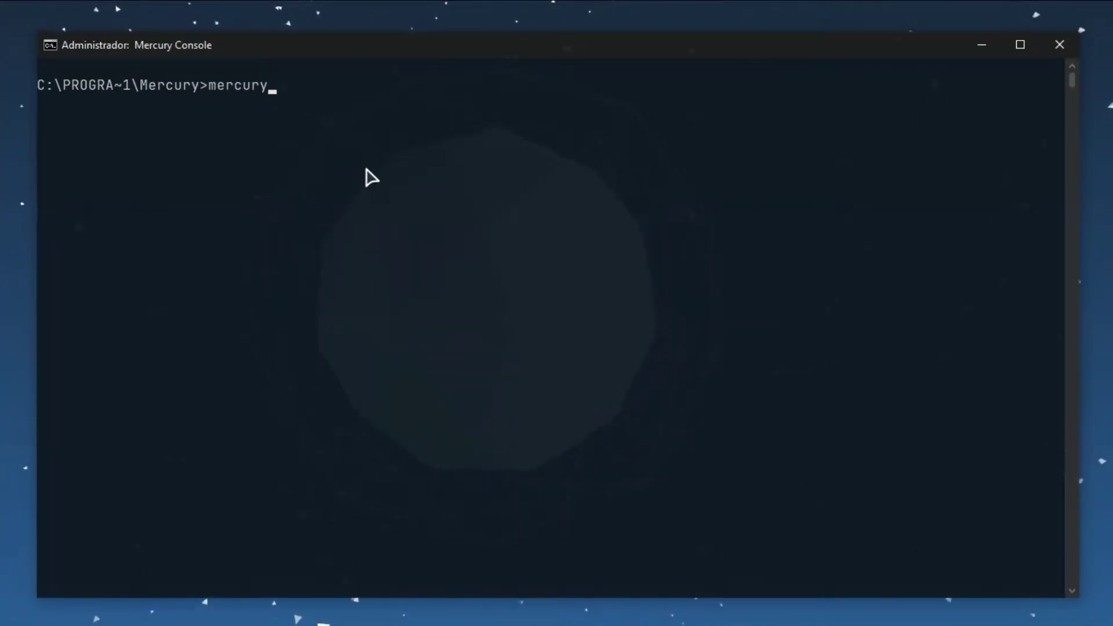
Run "mercury" to show its help and "mercury list" to list the installed packages.
{"action": "key", "text": "Return"}
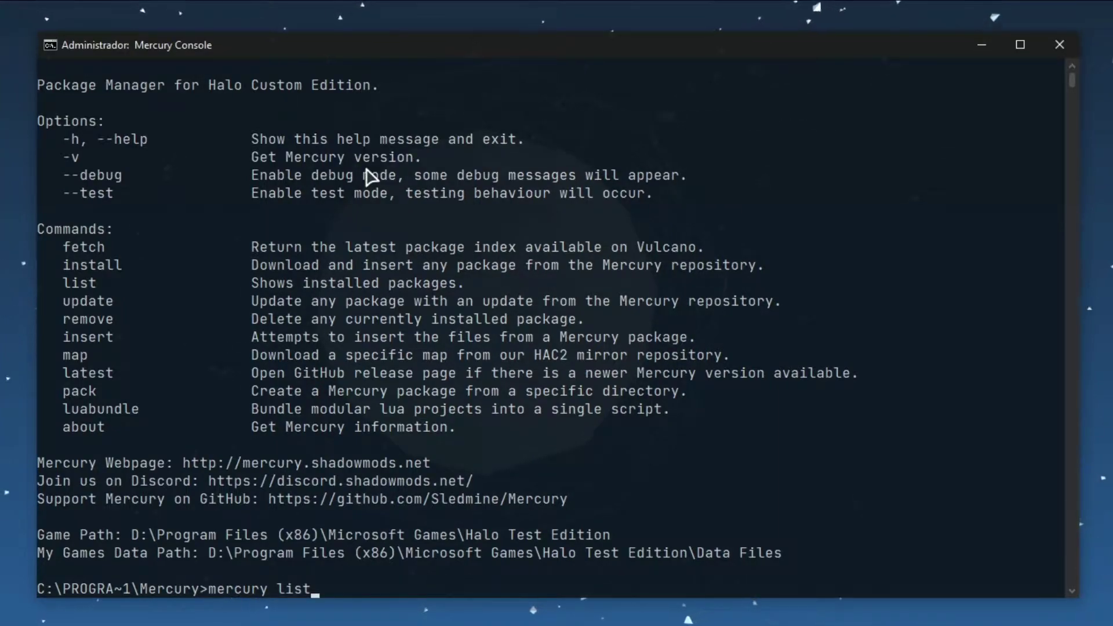
{"action": "key", "text": "Return"}
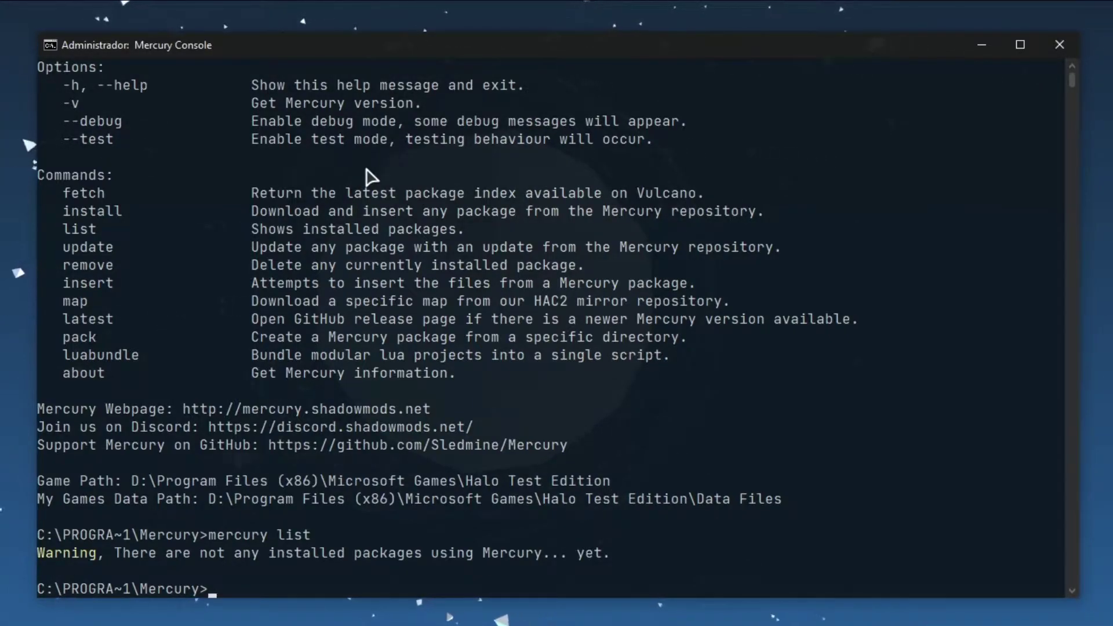
Install the Coop Evolved package by running "mercury install coopevolved".
{"action": "type", "text": "install coope"}
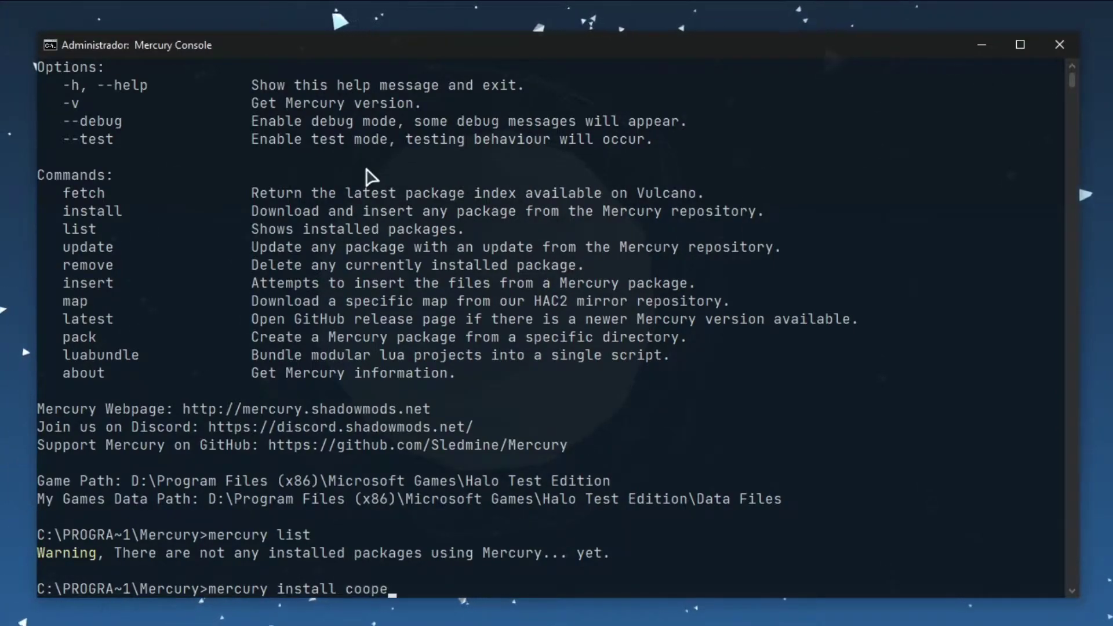
{"action": "key", "text": "BackSpace"}
{"action": "key", "text": "BackSpace"}
{"action": "key", "text": "BackSpace"}
{"action": "key", "text": "BackSpace"}
{"action": "key", "text": "BackSpace"}
{"action": "type", "text": "volved"}
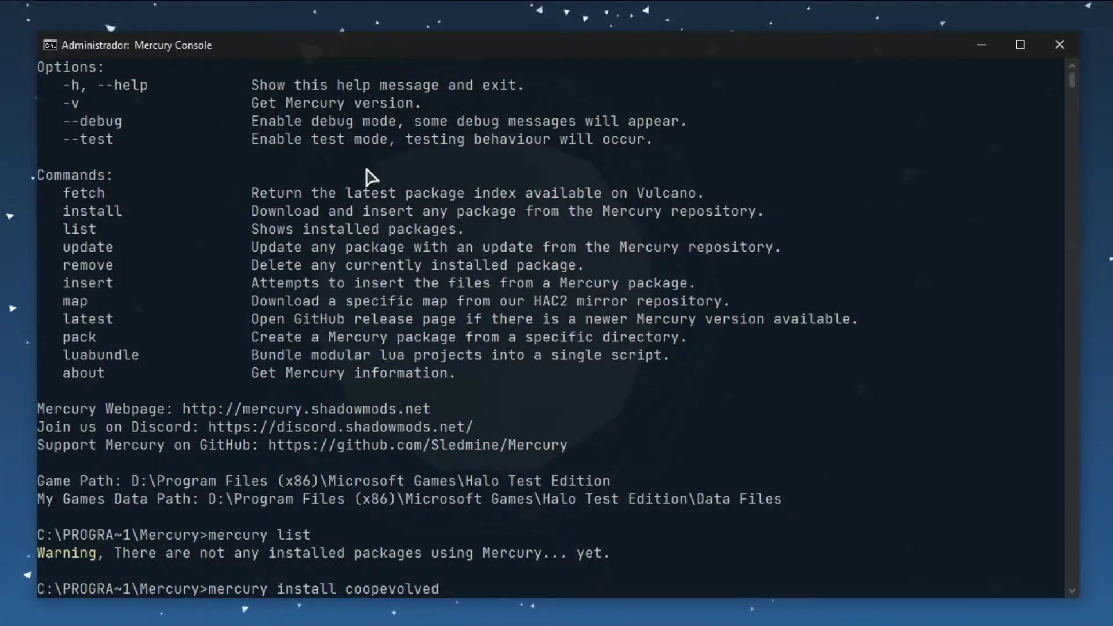
{"action": "key", "text": "Return"}
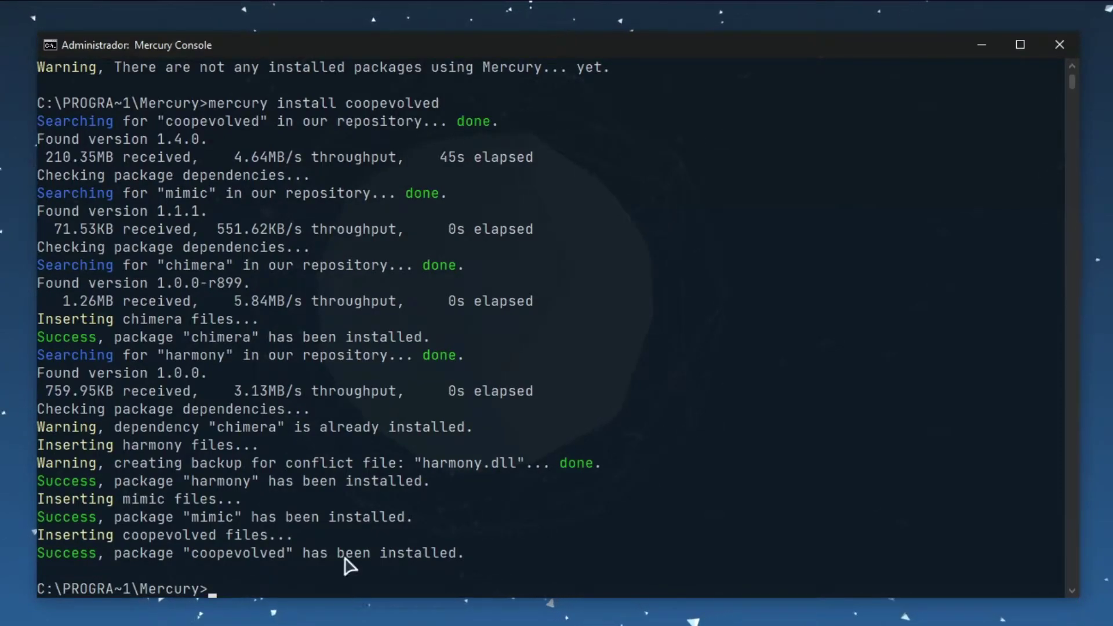
Review the console output of the coopevolved installation, including the chimera, harmony and mimic dependencies and the final status line.
{"action": "scroll", "coordinate": [387, 545], "scroll_direction": "down", "scroll_amount": 1}
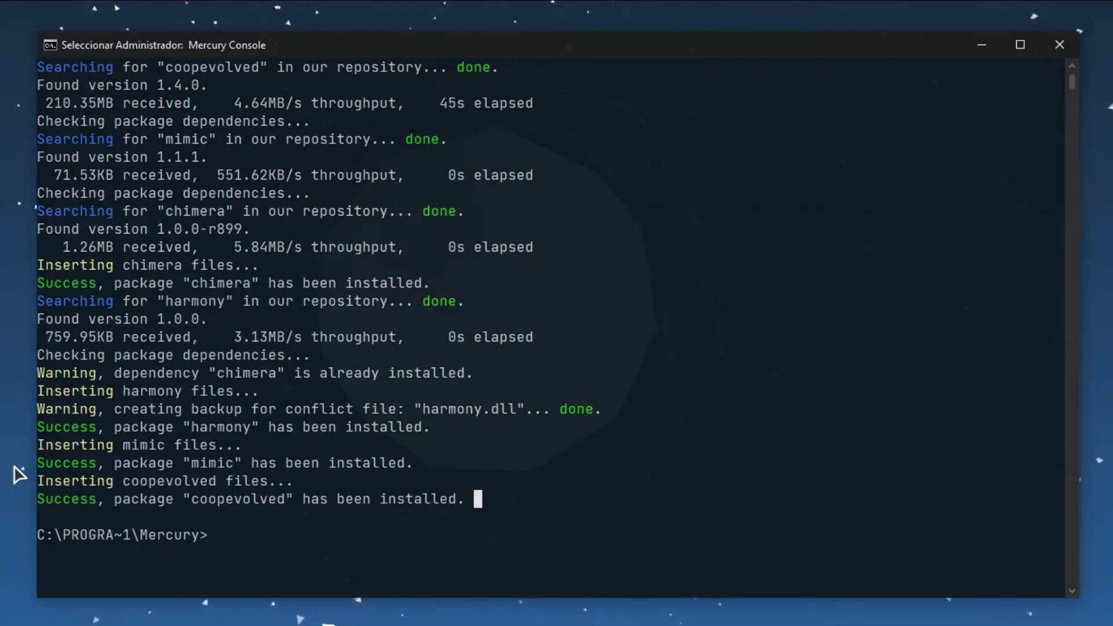
{"action": "left_click_drag", "start_coordinate": [472, 502], "coordinate": [10, 495]}
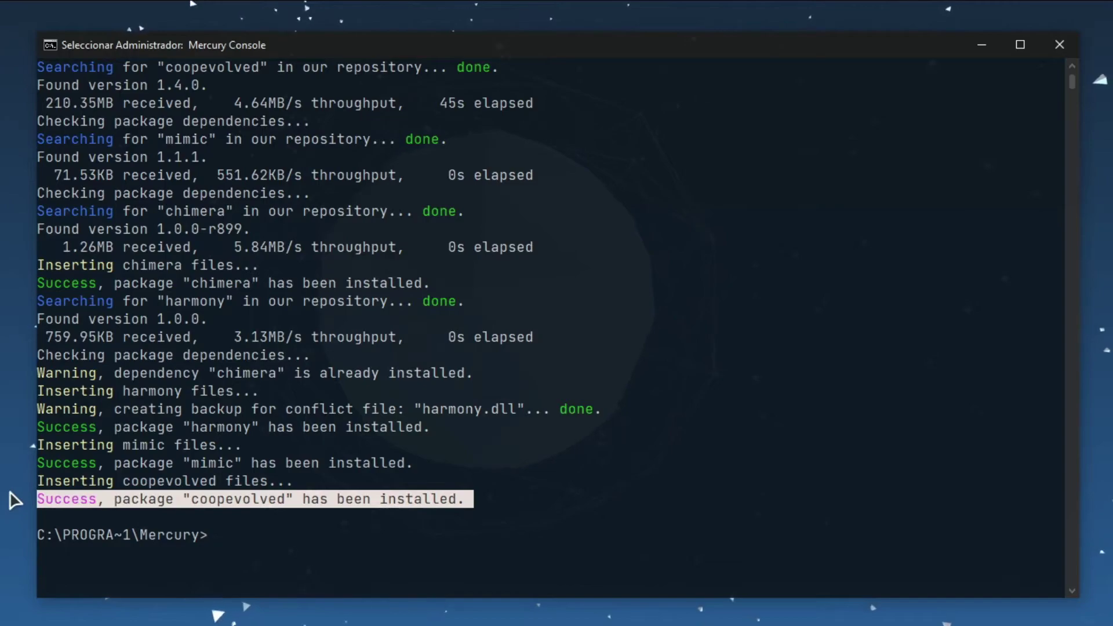
{"action": "left_click", "coordinate": [212, 391]}
{"action": "scroll", "coordinate": [218, 391], "scroll_direction": "up", "scroll_amount": 2}
{"action": "scroll", "coordinate": [219, 390], "scroll_direction": "down", "scroll_amount": 3}
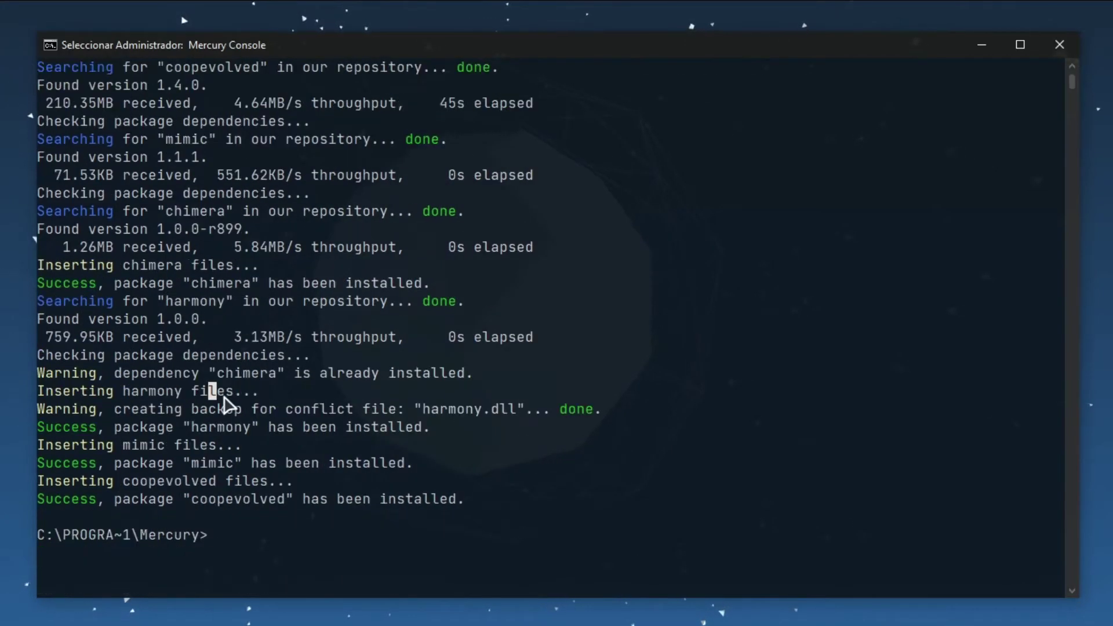
{"action": "scroll", "coordinate": [226, 404], "scroll_direction": "up", "scroll_amount": 1}
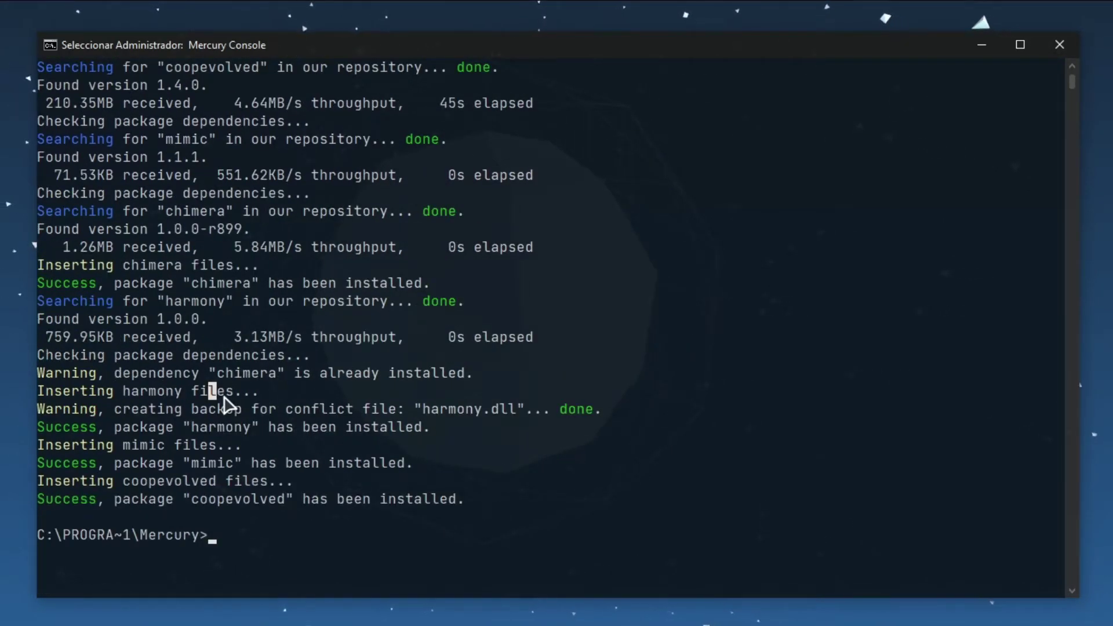
{"action": "scroll", "coordinate": [226, 405], "scroll_direction": "up", "scroll_amount": 1}
{"action": "scroll", "coordinate": [226, 405], "scroll_direction": "down", "scroll_amount": 1}
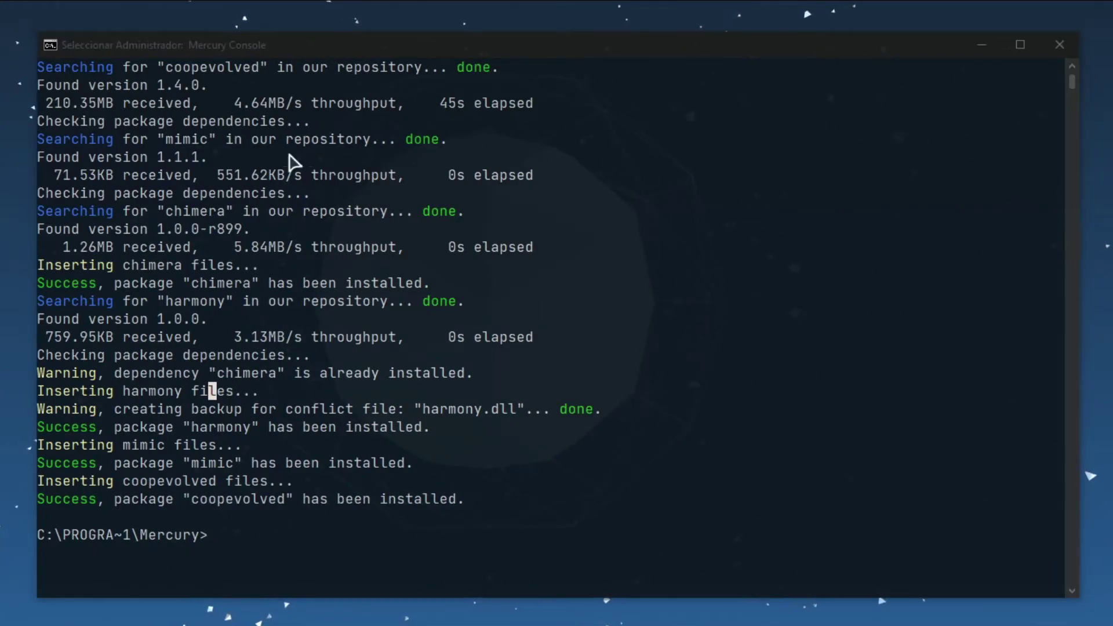
{"action": "left_click_drag", "start_coordinate": [382, 52], "coordinate": [345, 26]}
{"action": "left_click_drag", "start_coordinate": [461, 474], "coordinate": [2, 475]}
{"action": "left_click", "coordinate": [279, 401]}
{"action": "scroll", "coordinate": [284, 404], "scroll_direction": "up", "scroll_amount": 2}
{"action": "scroll", "coordinate": [285, 405], "scroll_direction": "down", "scroll_amount": 2}
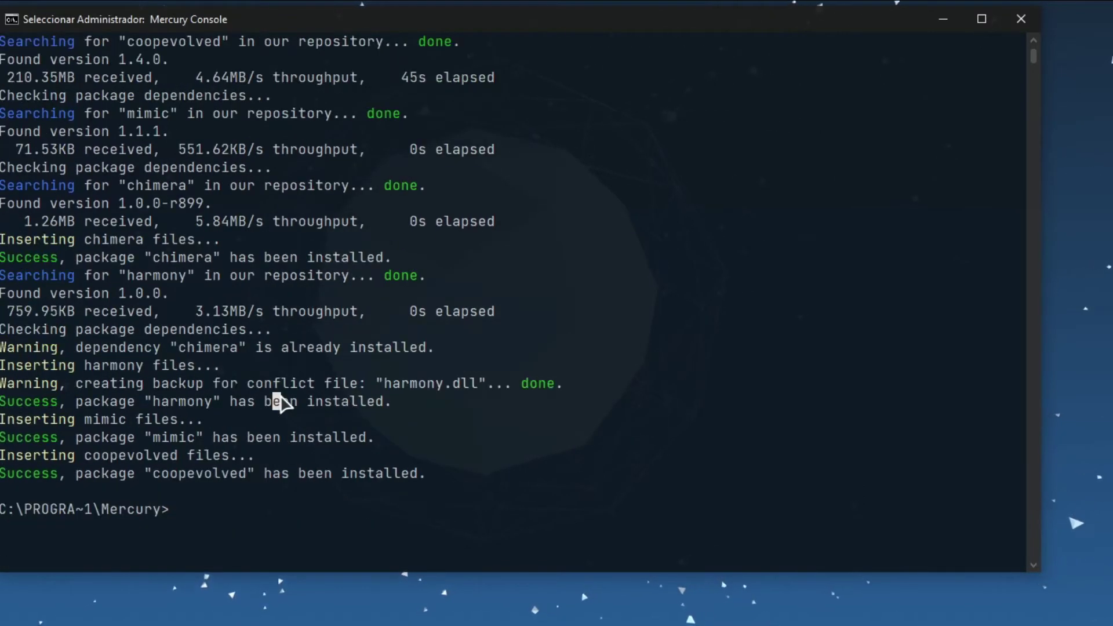